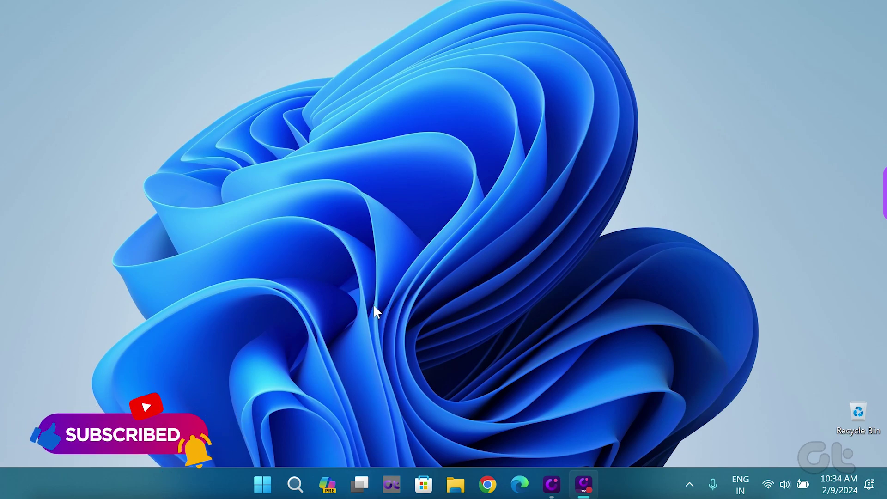
Launch Disk Cleanup for Windows-SSD (C:) from a Windows Search for 'Disk Clean'.
key("super+s")
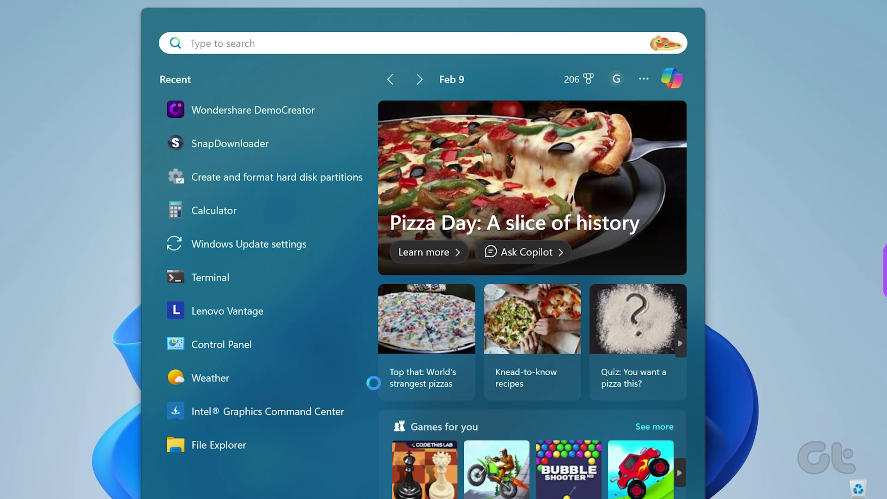
type("Disk Clean")
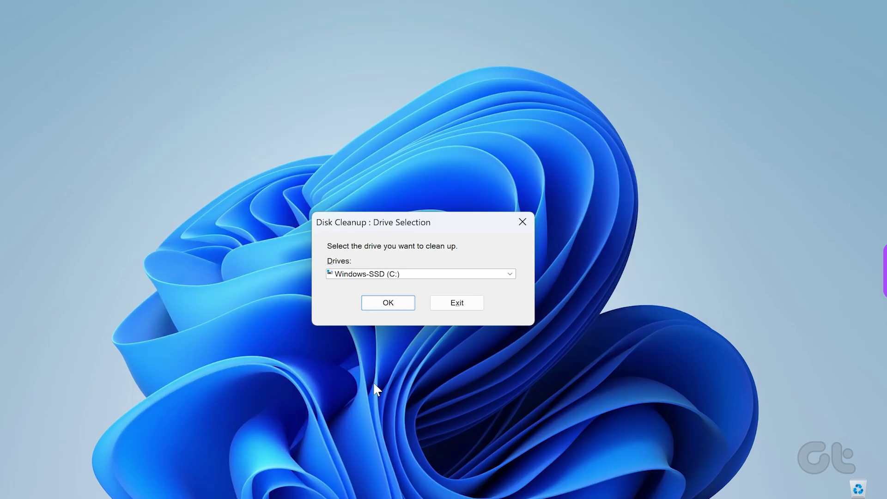
left_click(404, 304)
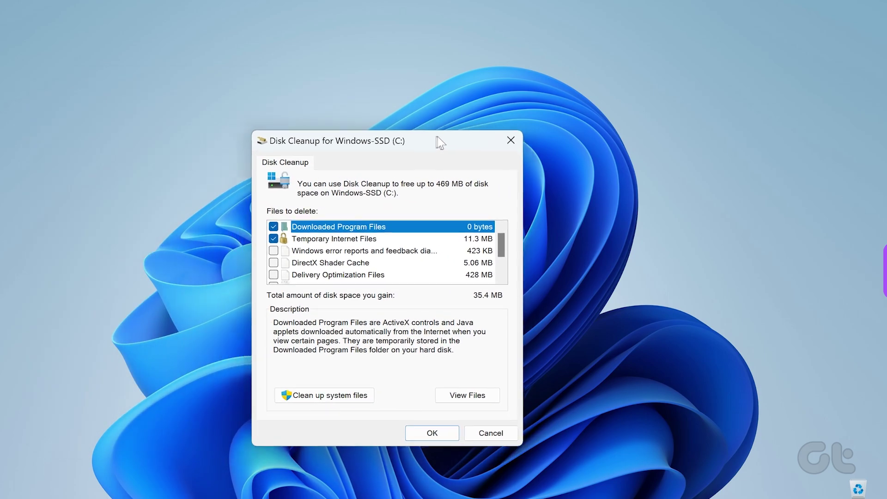
Mark DirectX Shader Cache and Delivery Optimization Files for deletion.
left_click(68, 195)
left_click(68, 220)
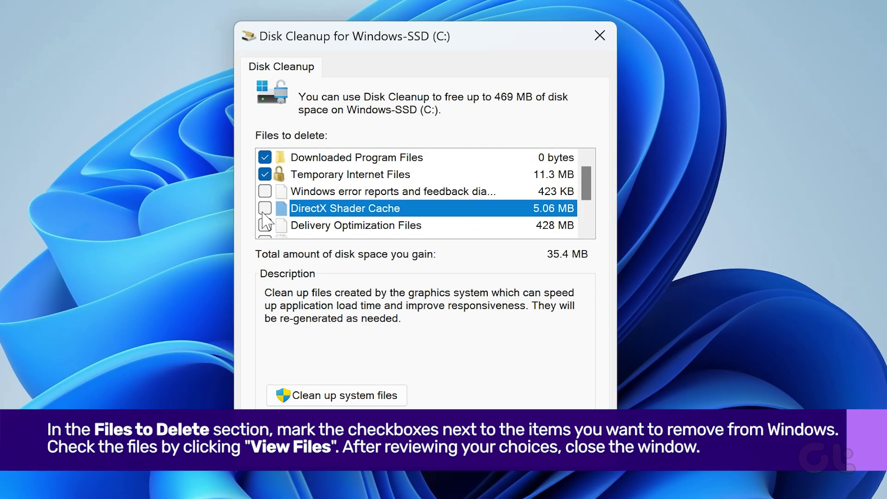
left_click(273, 228)
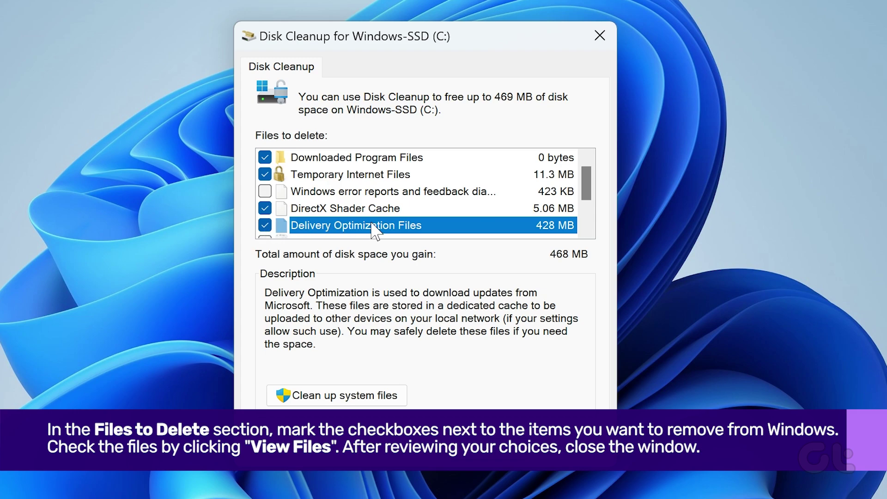
Read the DirectX Shader Cache and Temporary Internet Files descriptions, then view the files to delete.
left_click(368, 209)
left_click(378, 175)
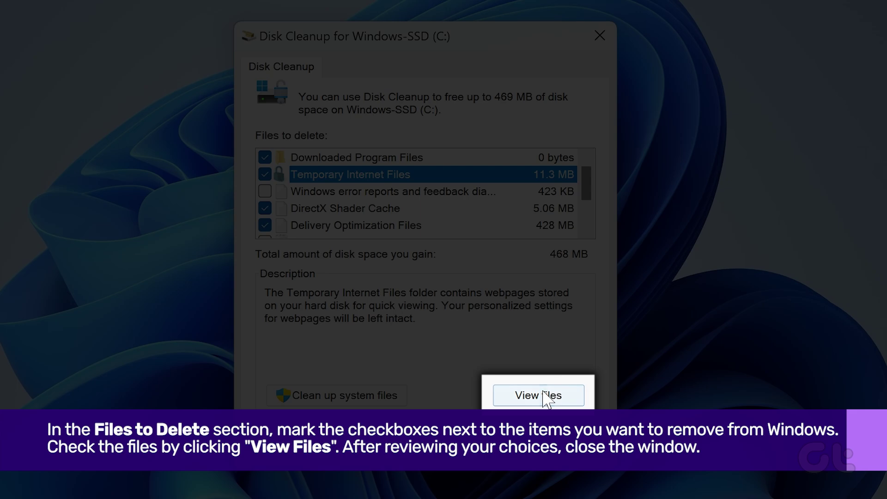
left_click(547, 394)
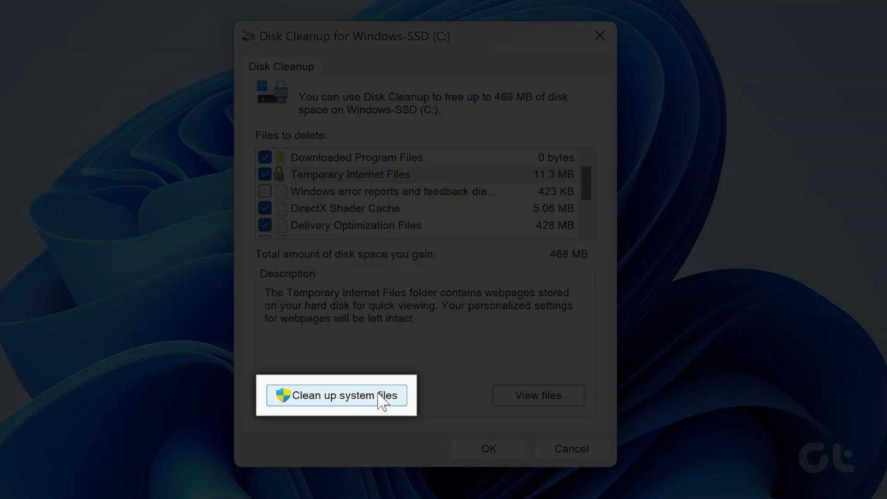
Start a system-files cleanup scan, keeping Windows-SSD (C:) as the drive.
left_click(378, 397)
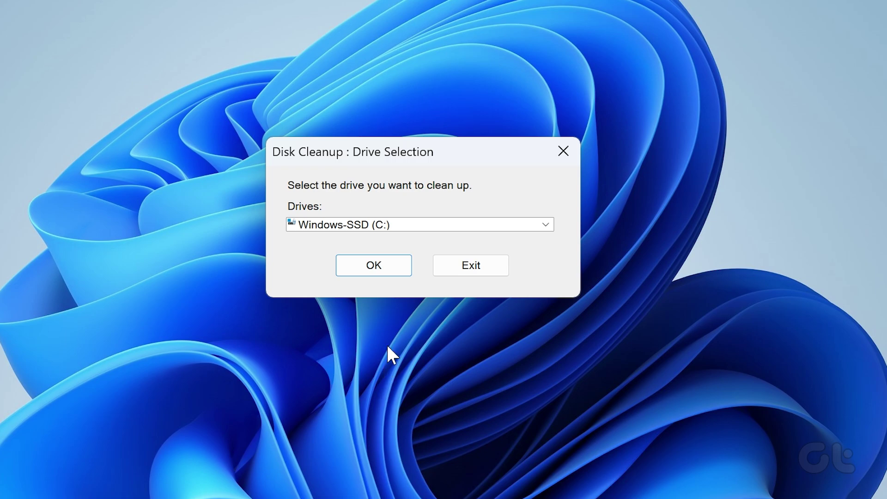
left_click(381, 272)
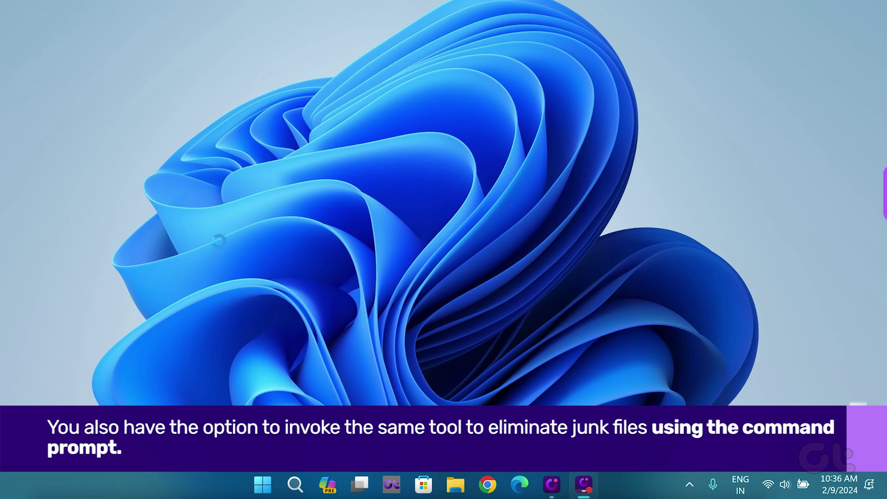
Search Windows for 'command' to find Command Prompt.
key("super")
type("command")
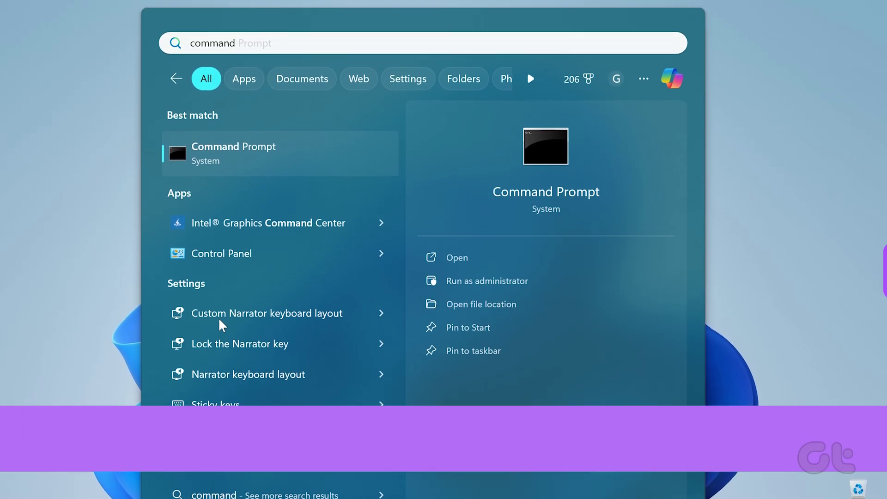
Open Command Prompt, go up to C:\ with cd.. twice, and run Cleanmgr.
key("Return")
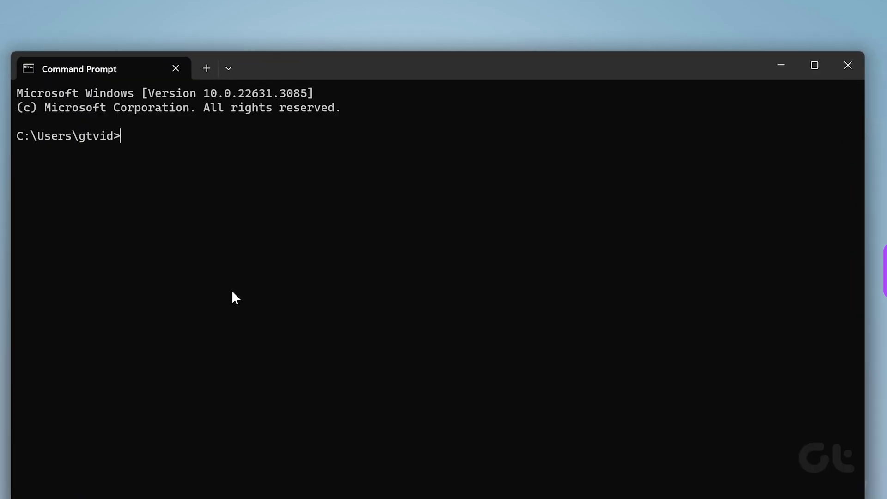
type("cd..")
key("Return")
type("cd")
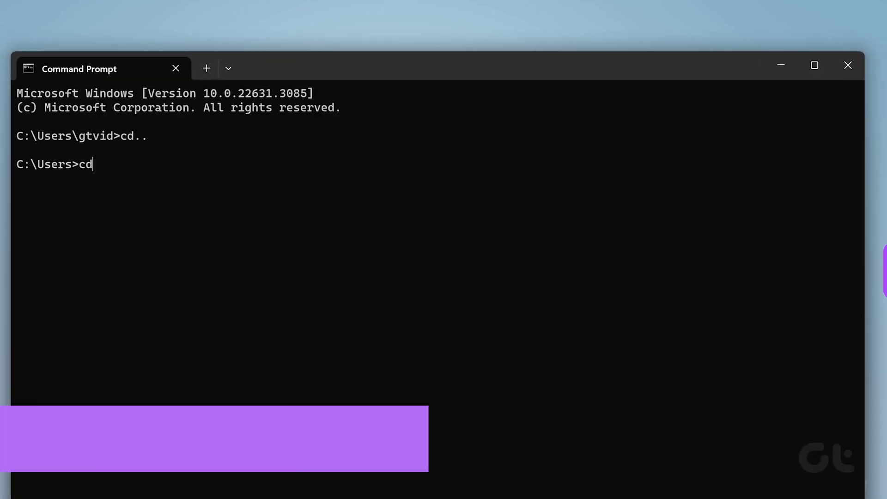
type("..")
key("Return")
type("Cleanmgr")
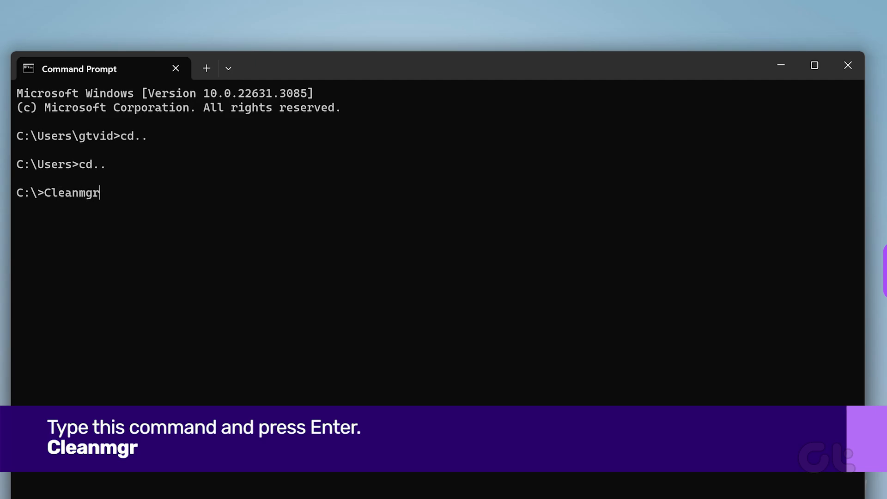
key("Return")
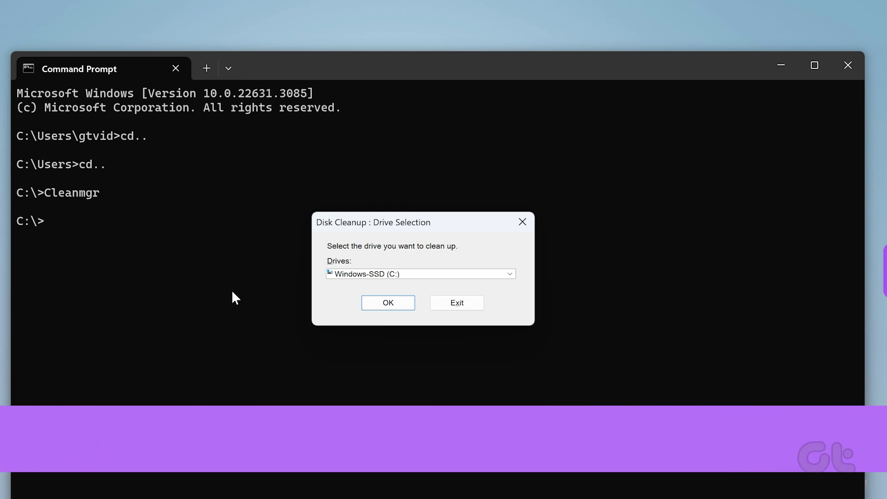